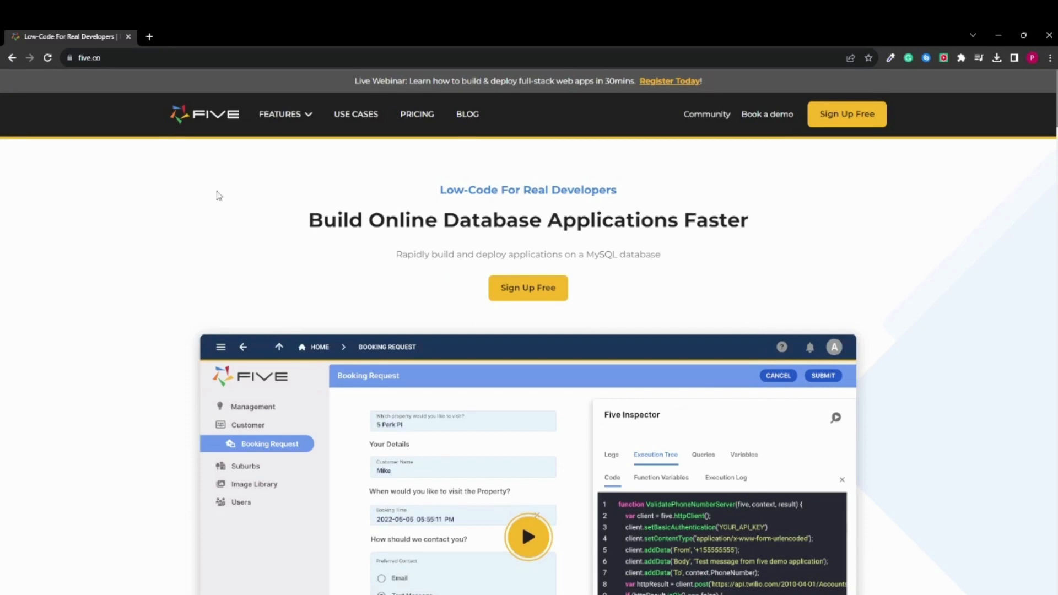
Find the Task Management System among Five's use cases, dismiss the promotional pop-up and download its template
{"action": "left_click", "coordinate": [178, 60]}
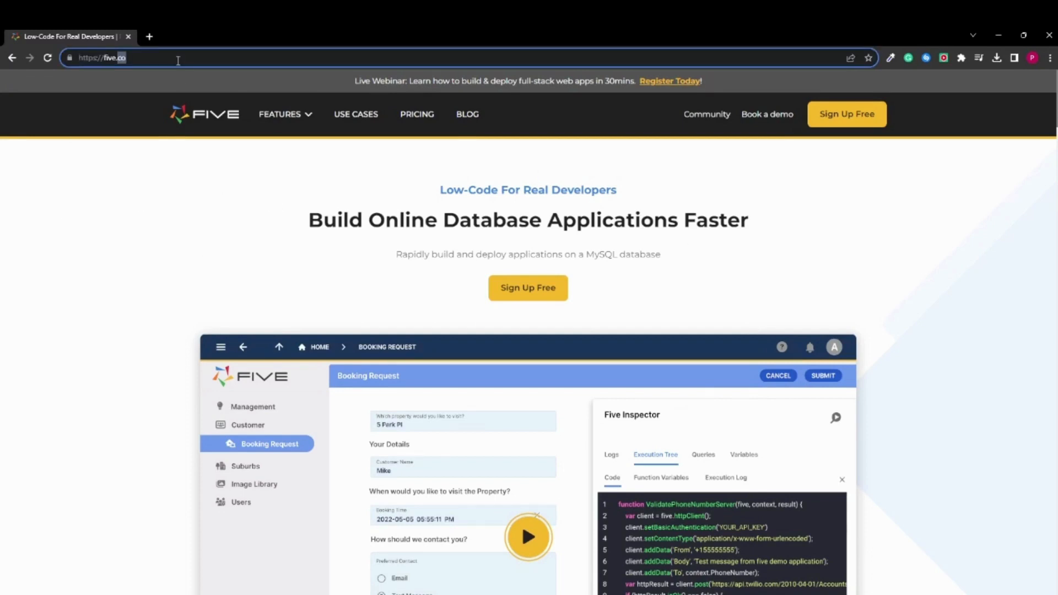
{"action": "left_click", "coordinate": [287, 265]}
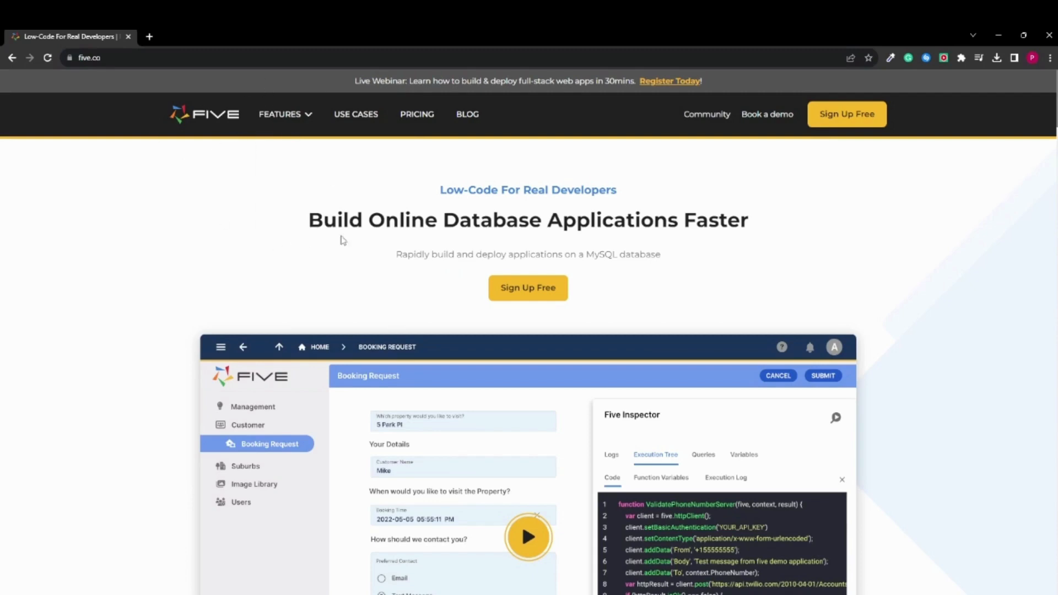
{"action": "left_click", "coordinate": [359, 118]}
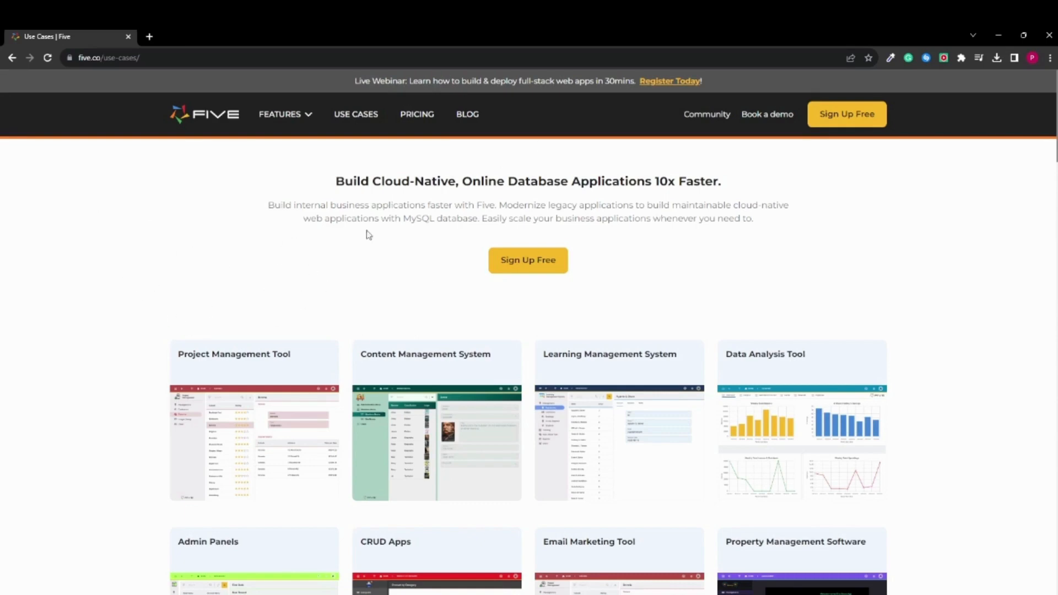
{"action": "scroll", "coordinate": [305, 253], "scroll_direction": "down", "scroll_amount": 8}
{"action": "scroll", "coordinate": [307, 254], "scroll_direction": "down", "scroll_amount": 3}
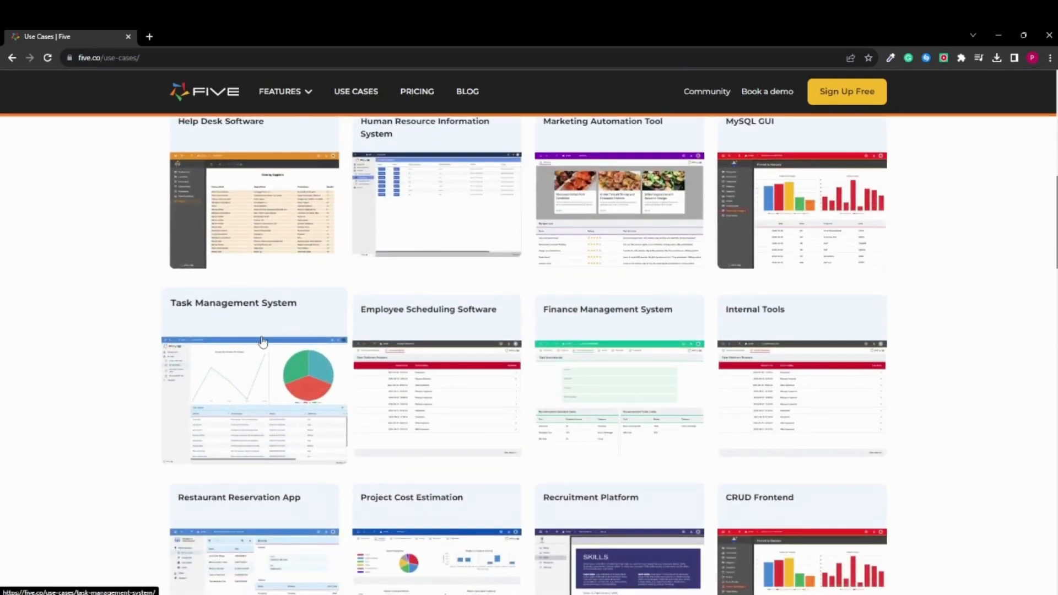
{"action": "left_click", "coordinate": [263, 341]}
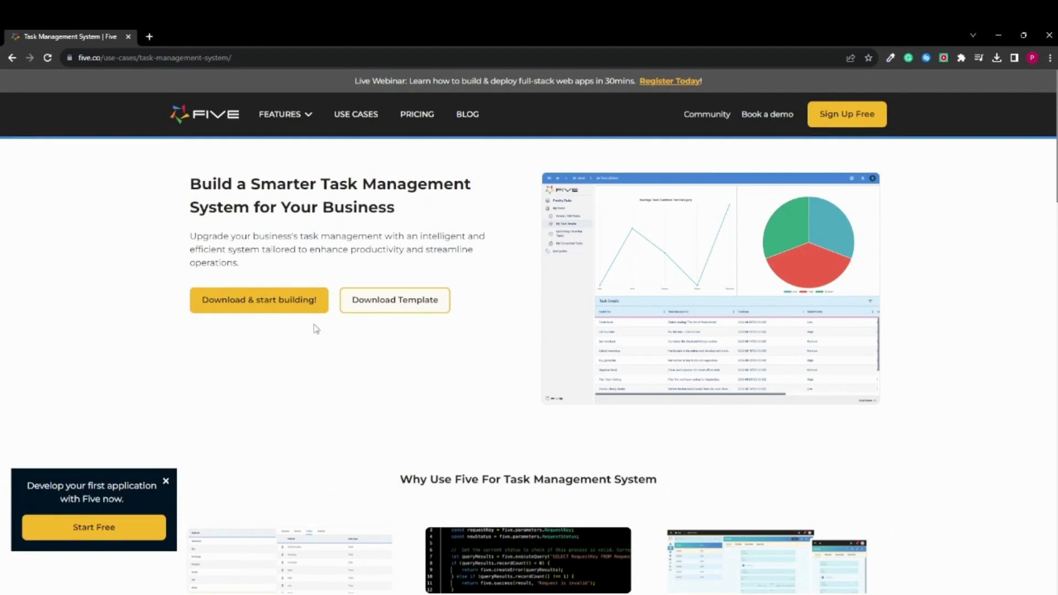
{"action": "left_click", "coordinate": [165, 482]}
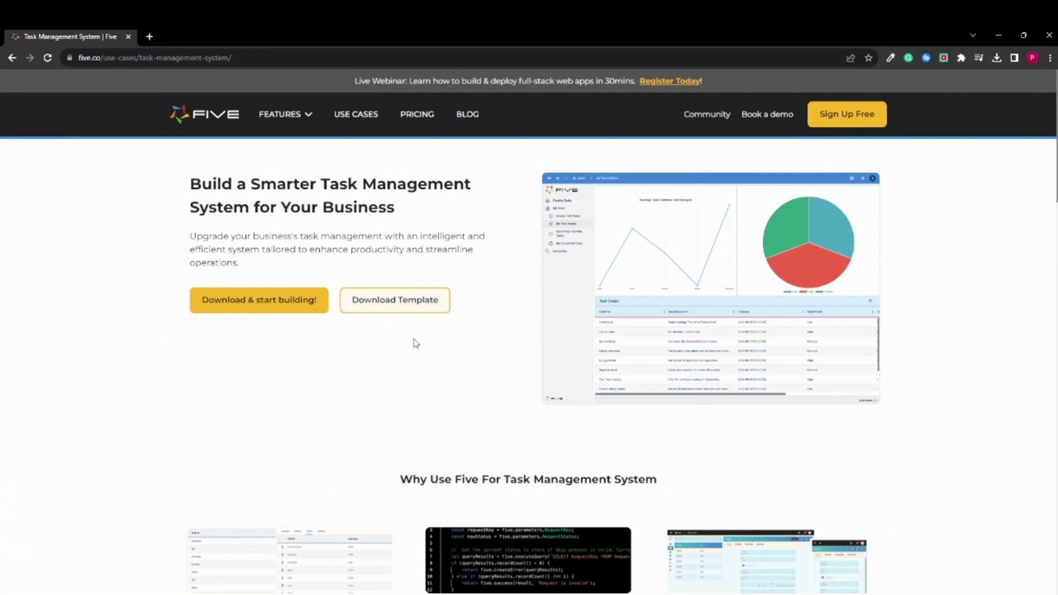
{"action": "left_click", "coordinate": [395, 307]}
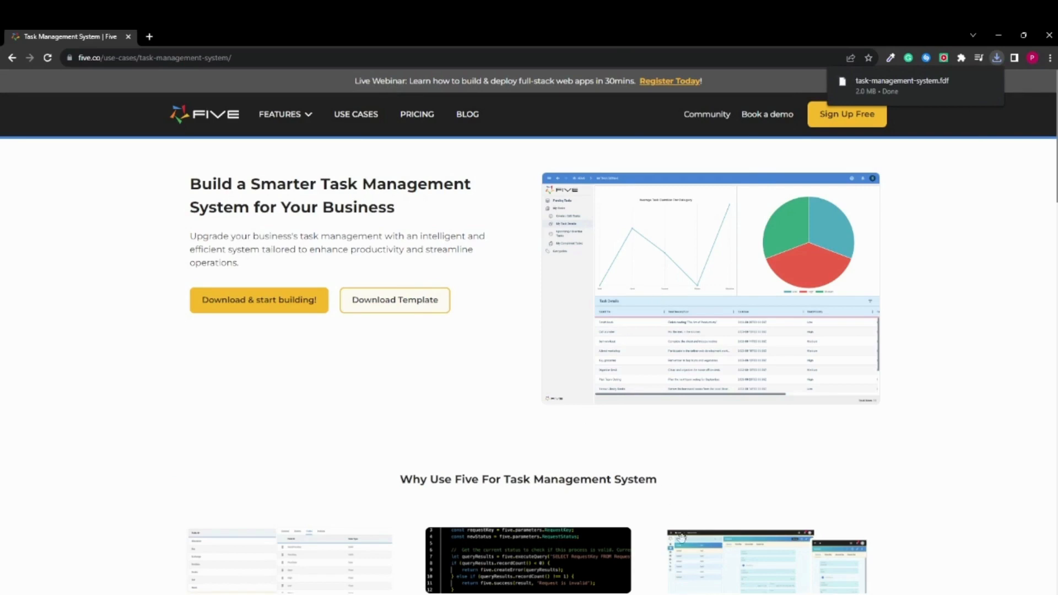
Switch to the Five desktop app and import task-management-system.fdf from Downloads into the Applications list
{"action": "left_click", "coordinate": [667, 594]}
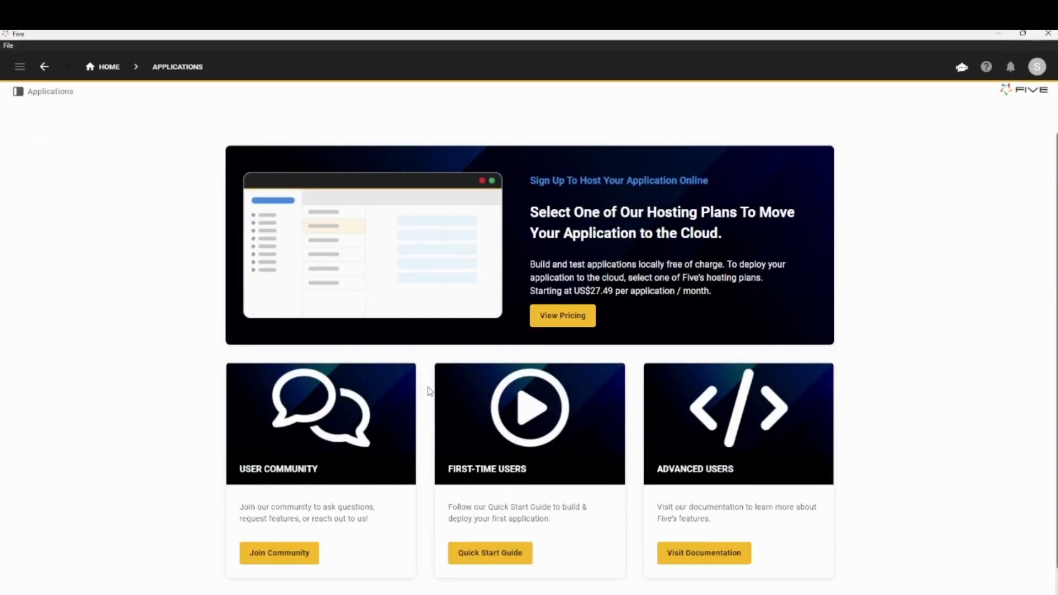
{"action": "left_click", "coordinate": [45, 97]}
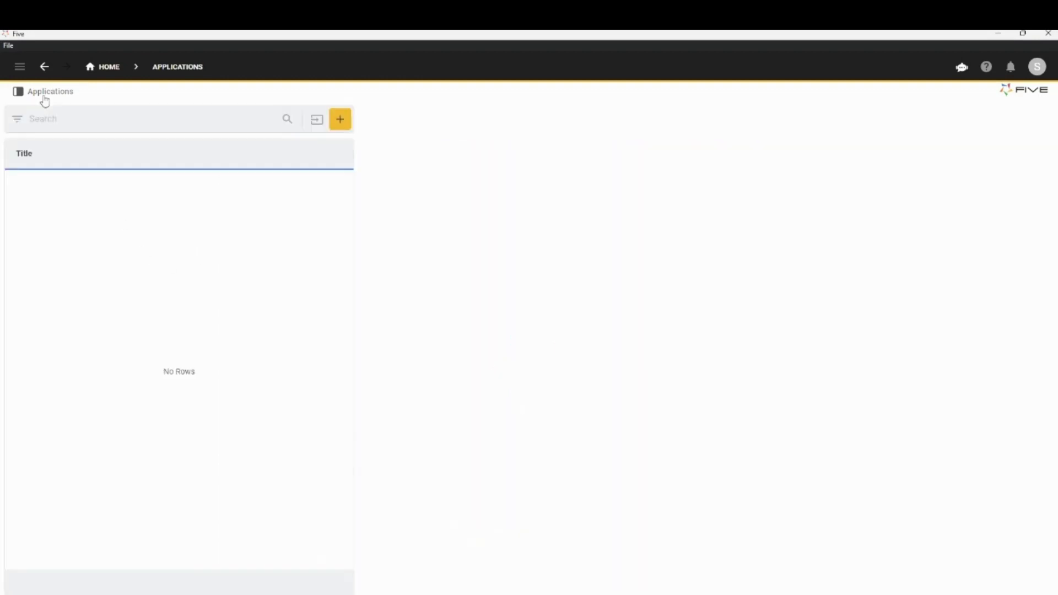
{"action": "left_click", "coordinate": [320, 122]}
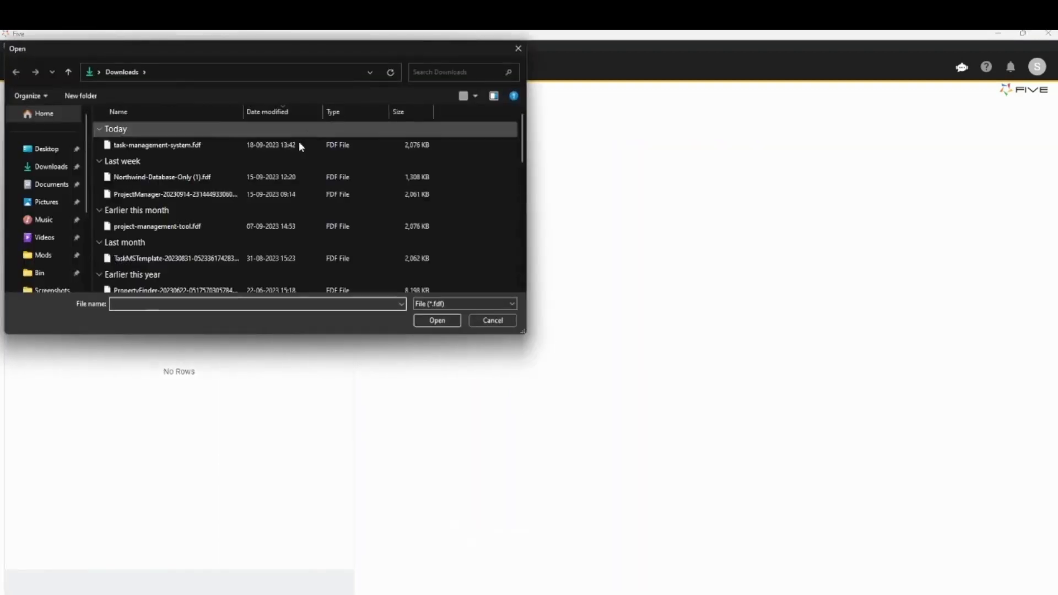
{"action": "left_click", "coordinate": [186, 146]}
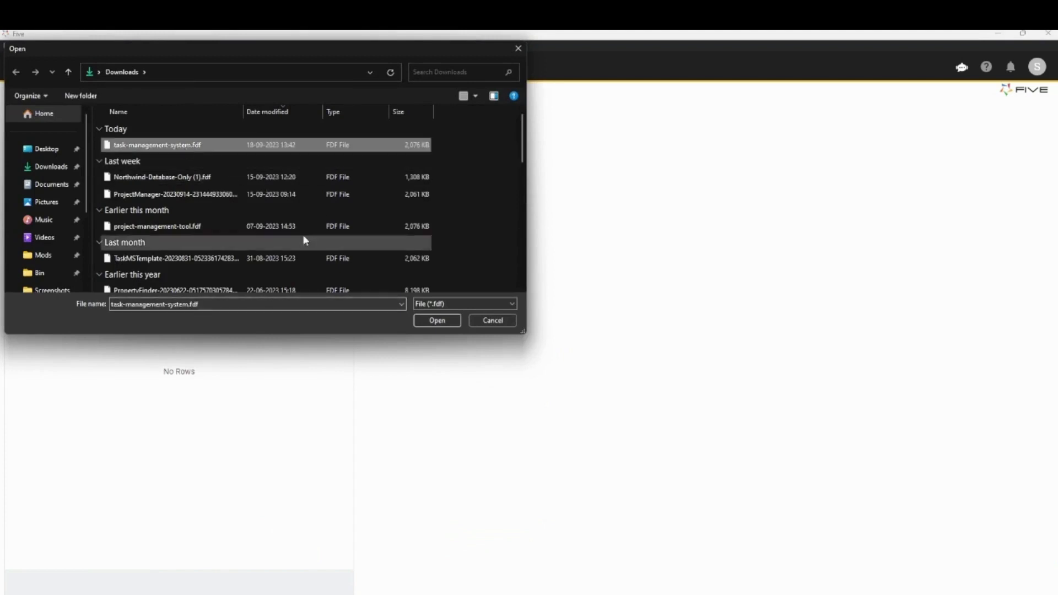
{"action": "left_click", "coordinate": [437, 320]}
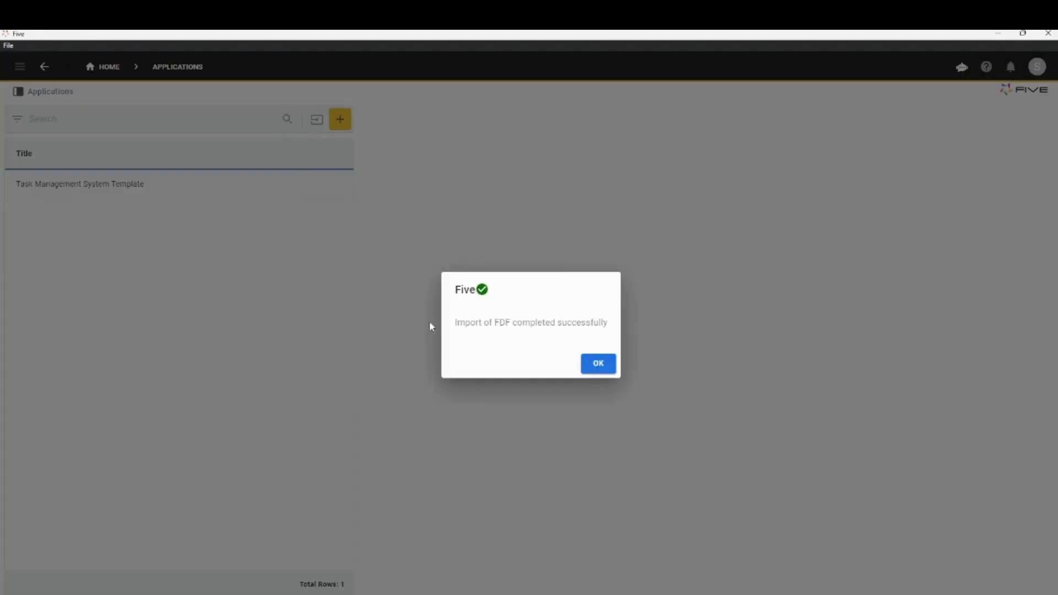
{"action": "left_click", "coordinate": [593, 370]}
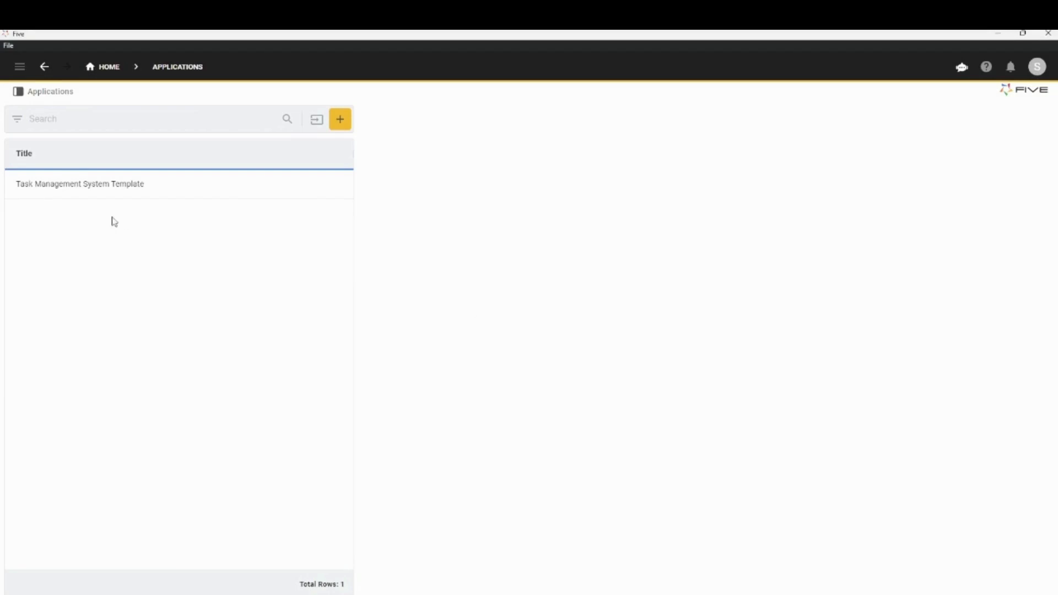
Open the Task Management System Template for managing and display its tables in the Database Modeler
{"action": "left_click", "coordinate": [108, 195]}
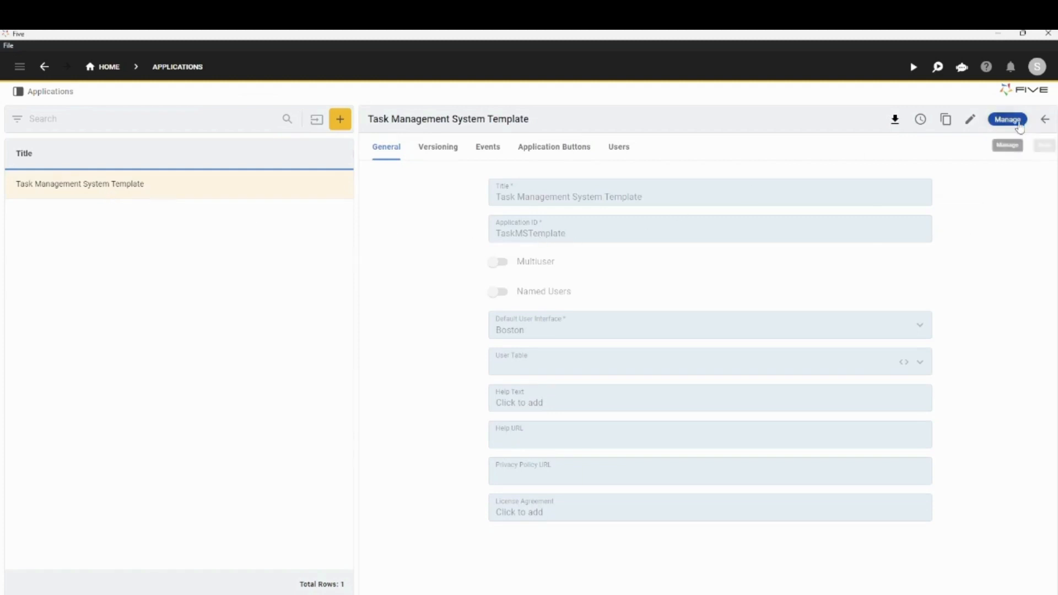
{"action": "left_click", "coordinate": [1012, 120]}
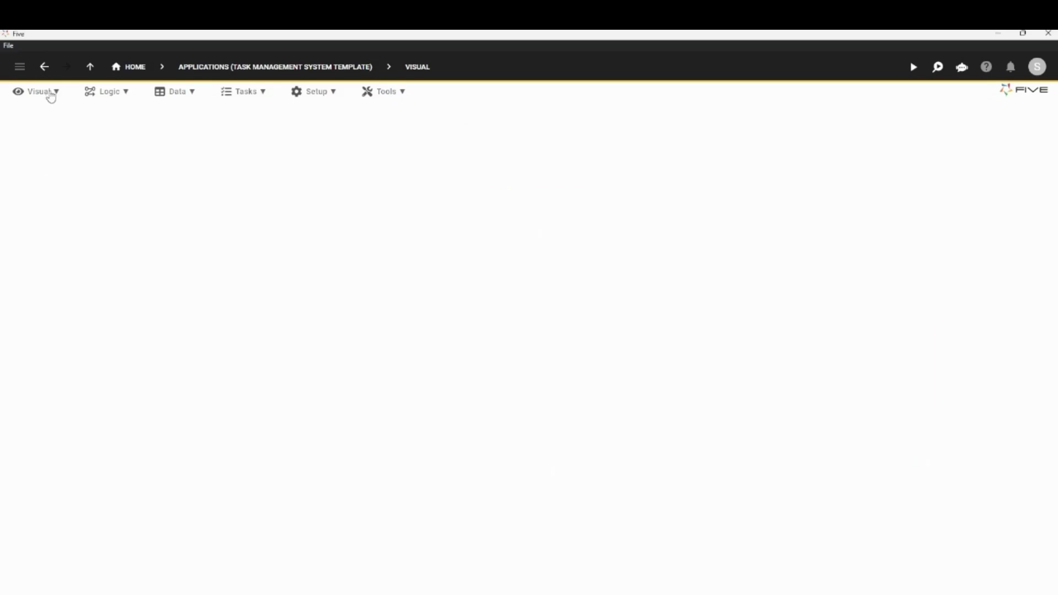
{"action": "left_click", "coordinate": [52, 95]}
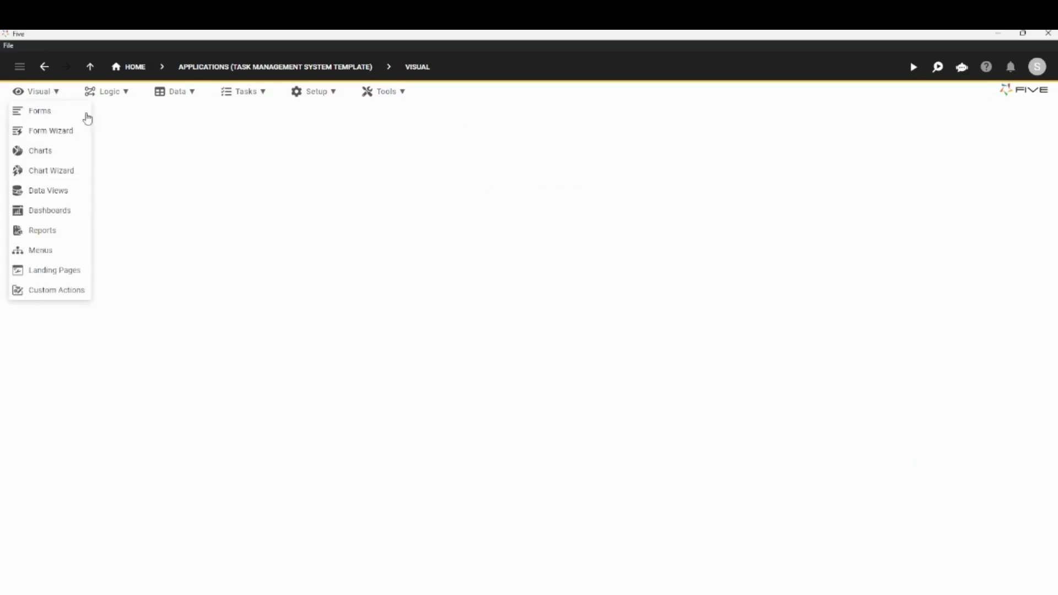
{"action": "left_click", "coordinate": [113, 94]}
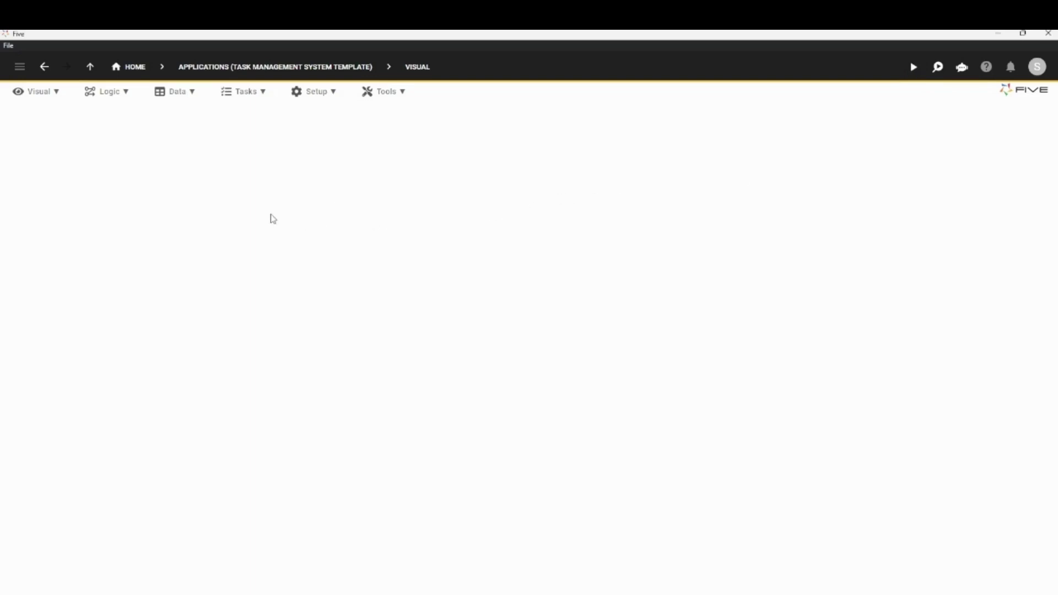
{"action": "left_click", "coordinate": [186, 93]}
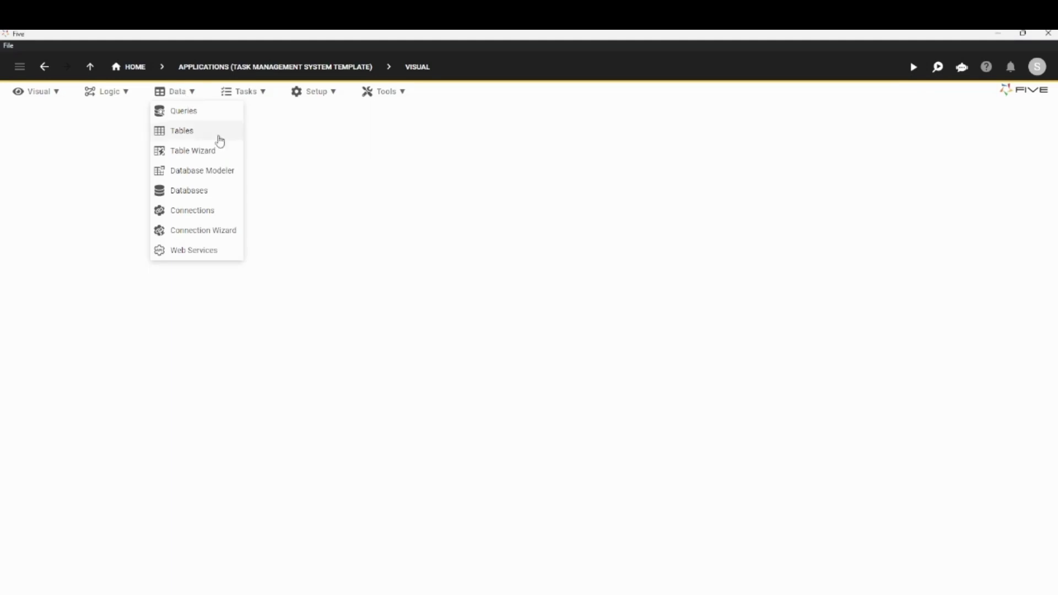
{"action": "left_click", "coordinate": [221, 178]}
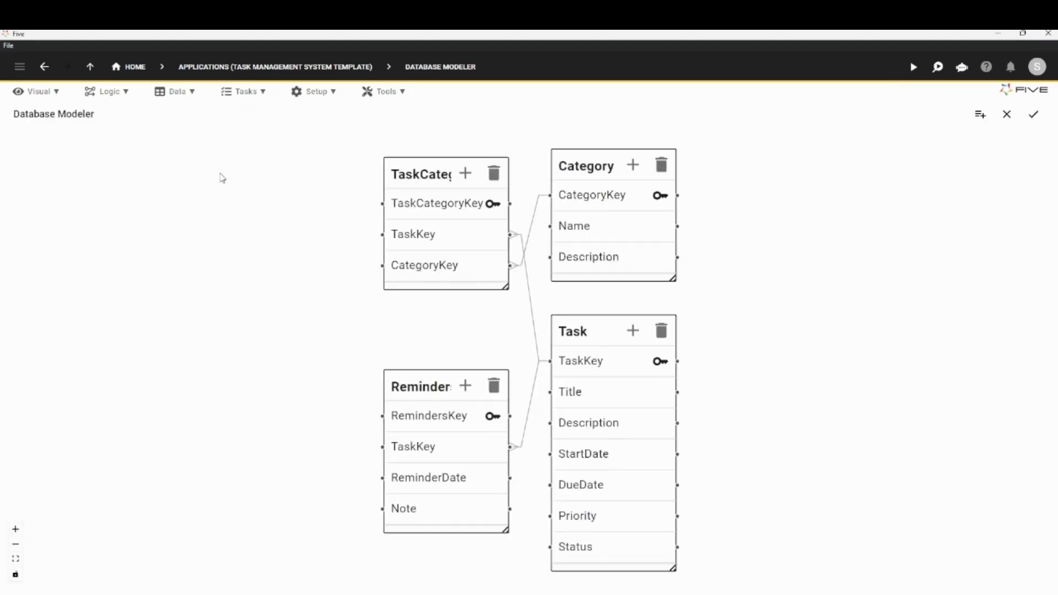
Move the TaskCategory and Reminders tables farther from Category and Task, widen both to fit their names, and shift Task slightly up
{"action": "left_click_drag", "start_coordinate": [416, 175], "coordinate": [297, 178]}
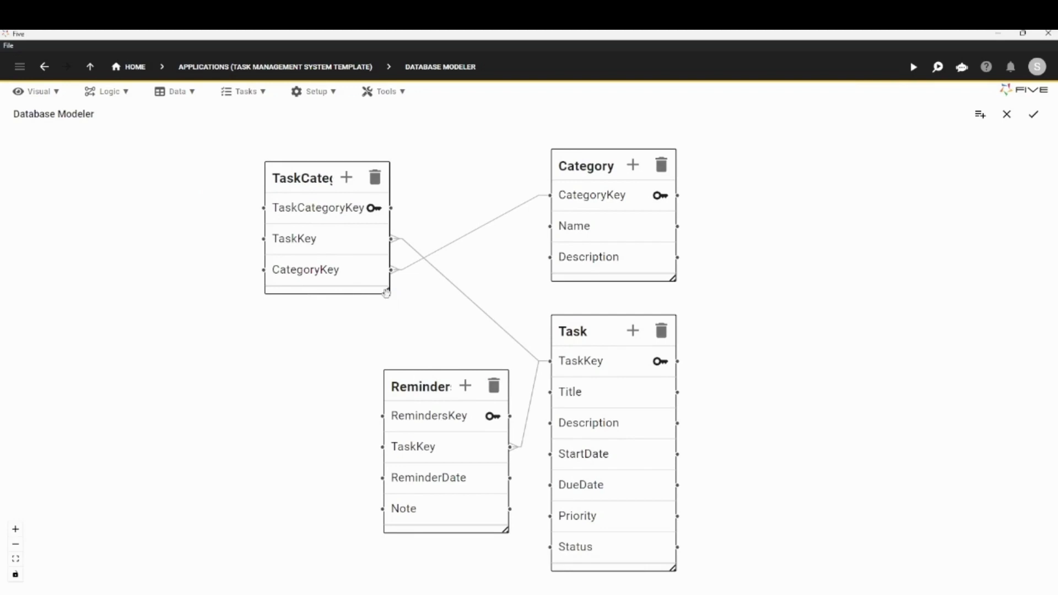
{"action": "left_click_drag", "start_coordinate": [385, 289], "coordinate": [438, 292]}
{"action": "left_click_drag", "start_coordinate": [430, 385], "coordinate": [317, 374]}
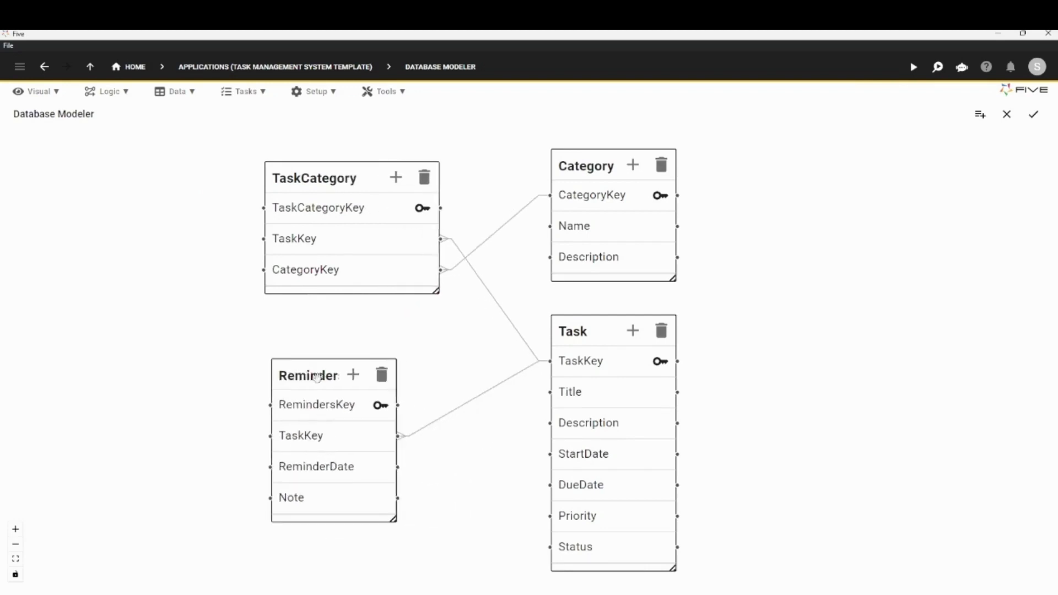
{"action": "left_click_drag", "start_coordinate": [392, 520], "coordinate": [432, 522]}
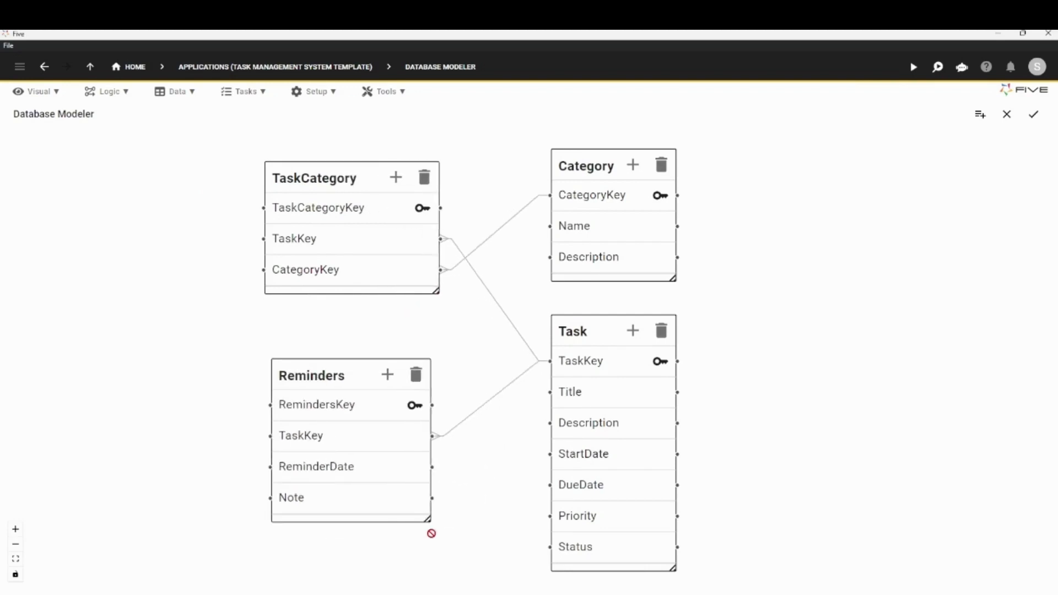
{"action": "mouse_move", "coordinate": [581, 334]}
{"action": "left_mouse_down"}
{"action": "mouse_move", "coordinate": [568, 317]}
{"action": "mouse_move", "coordinate": [593, 314]}
{"action": "mouse_move", "coordinate": [580, 319]}
{"action": "left_mouse_up"}
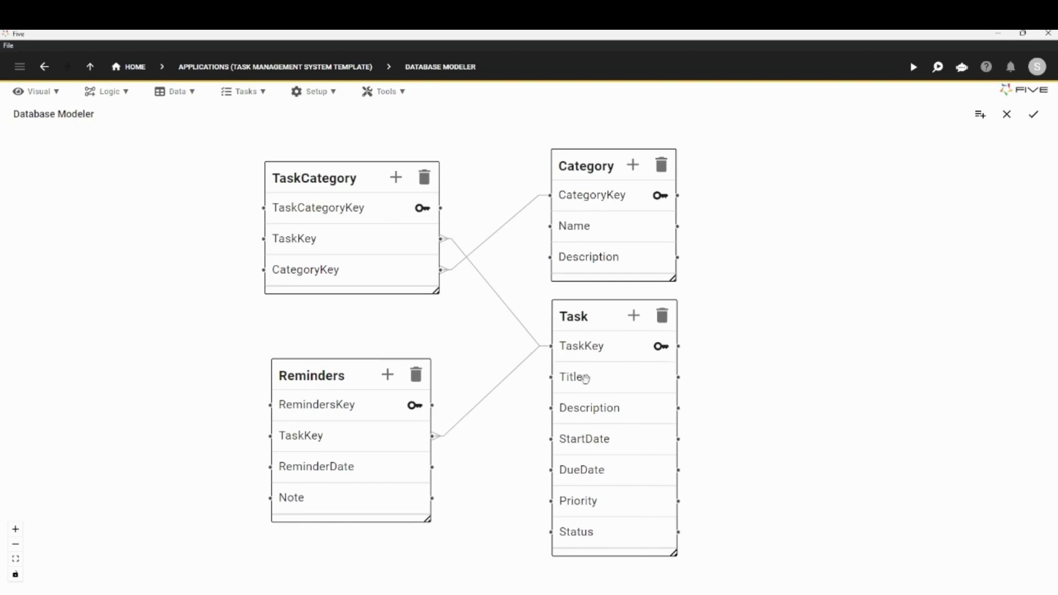
Check the properties of the Task table's Title field, then reposition the Task and Reminders tables slightly
{"action": "double_click", "coordinate": [586, 378]}
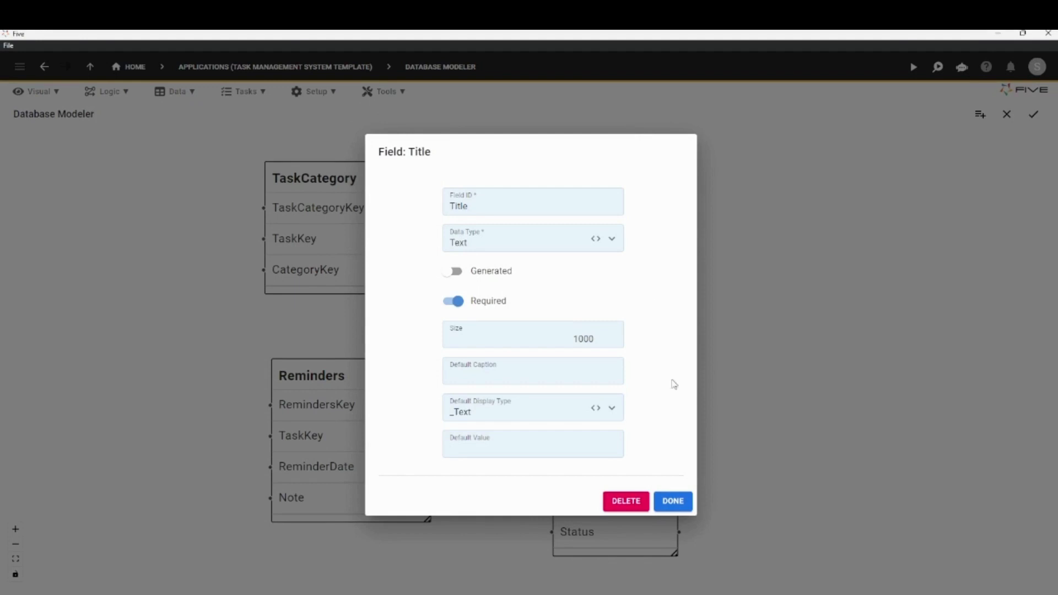
{"action": "left_click", "coordinate": [674, 502]}
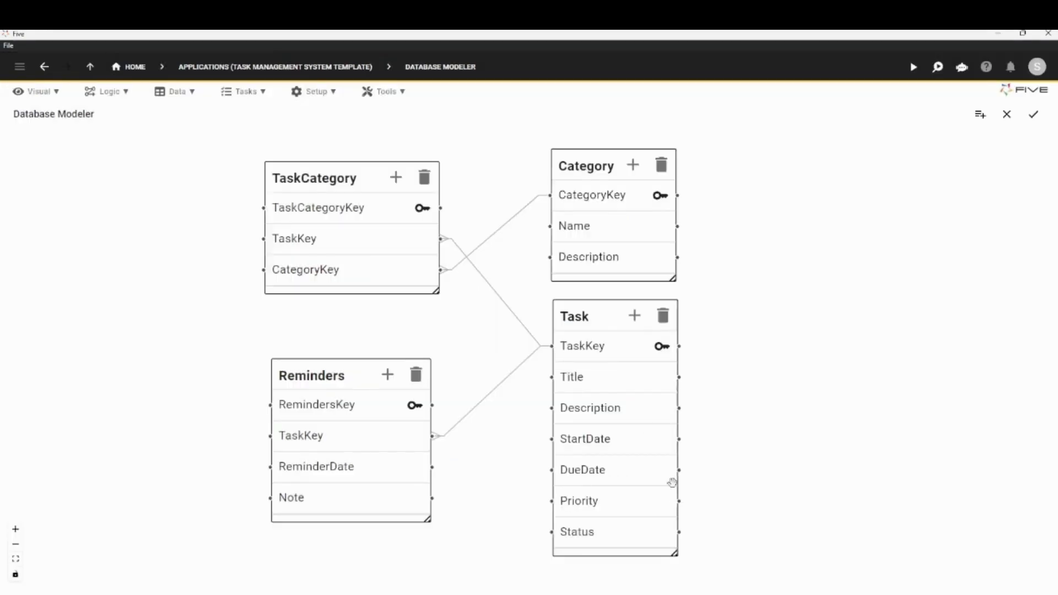
{"action": "left_click_drag", "start_coordinate": [579, 319], "coordinate": [592, 328]}
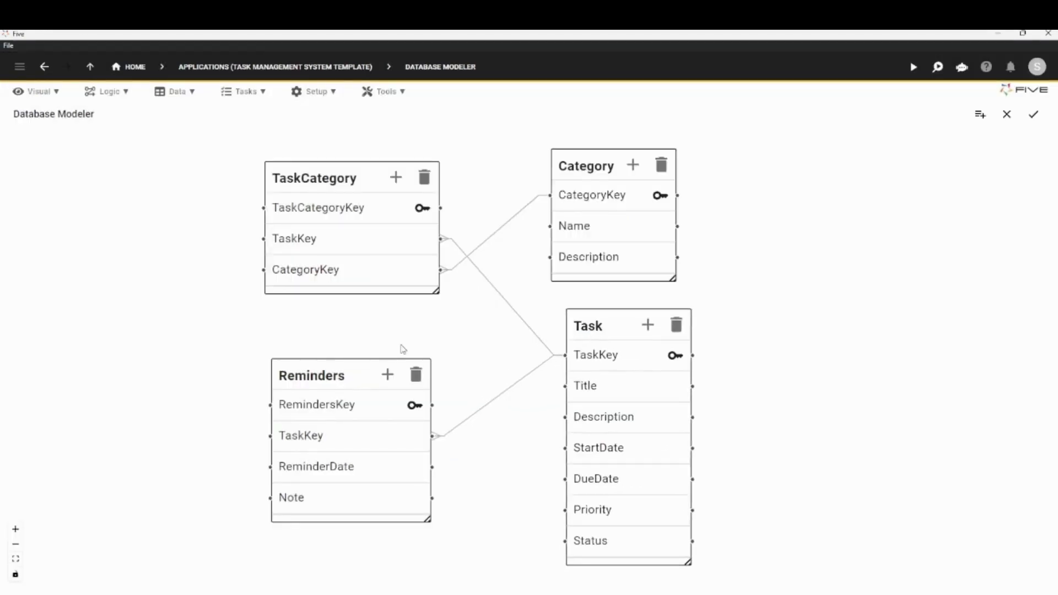
{"action": "left_click_drag", "start_coordinate": [319, 373], "coordinate": [314, 363]}
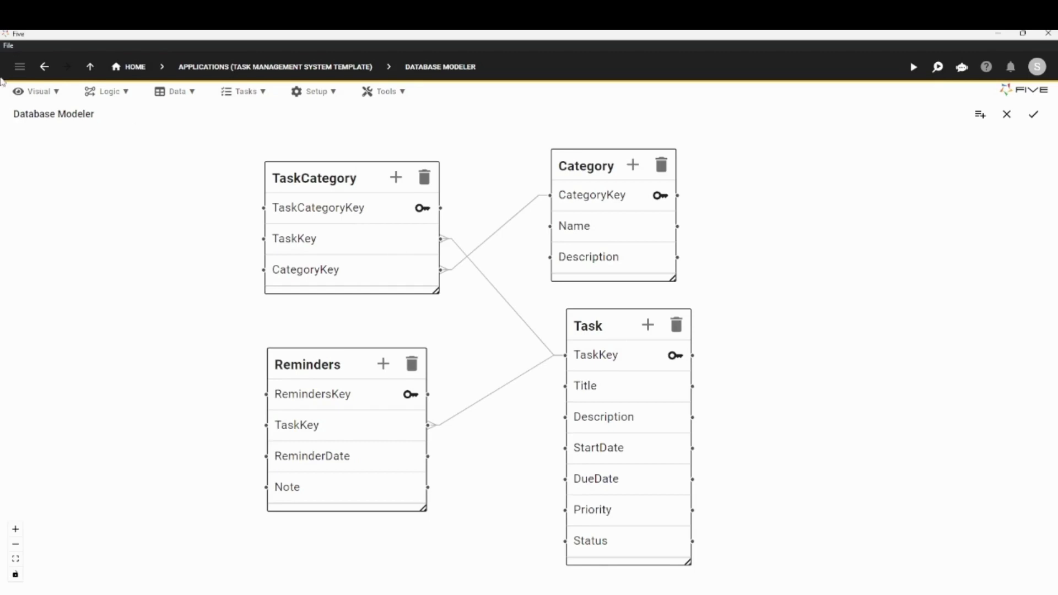
Review the application's list of forms and its list of charts
{"action": "left_click", "coordinate": [47, 94]}
{"action": "left_click", "coordinate": [44, 111]}
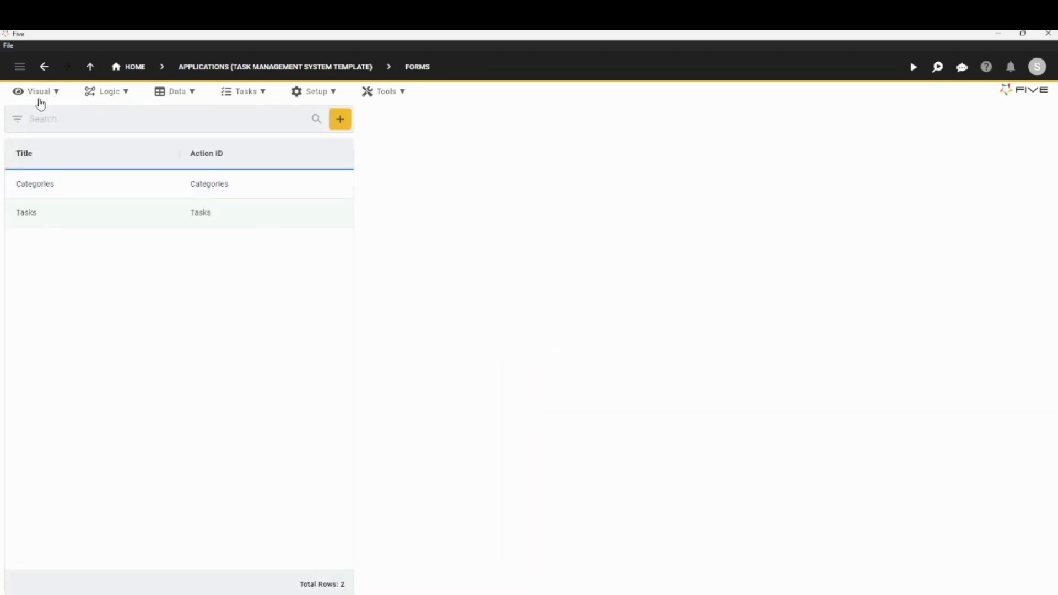
{"action": "left_click", "coordinate": [38, 93]}
{"action": "left_click", "coordinate": [52, 151]}
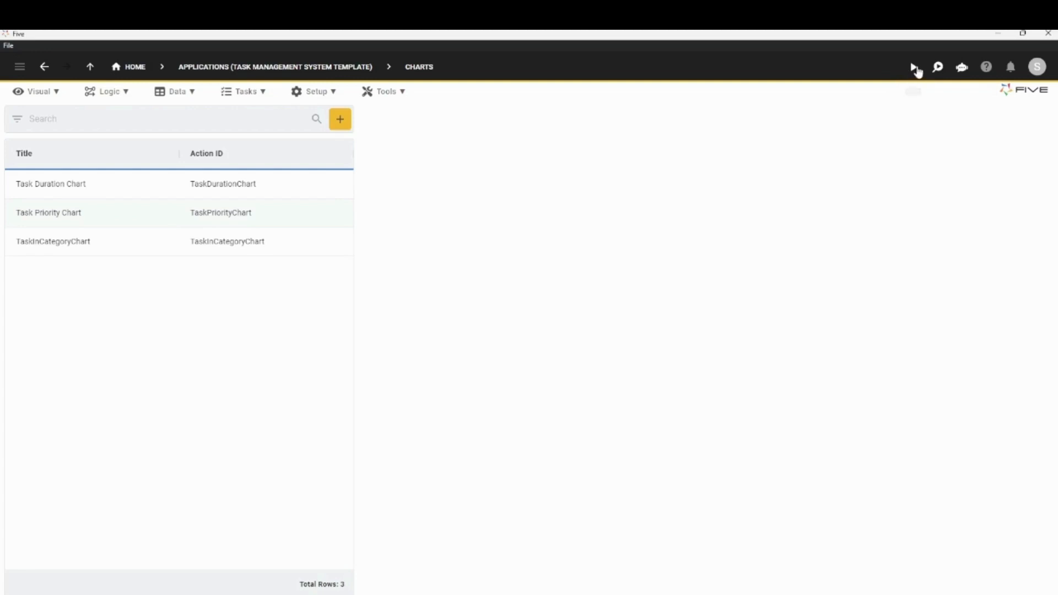
Run the application and view Create / Edit Tasks, My Task Details, Upcoming / Overdue Tasks and My Completed Tasks under My Tasks
{"action": "left_click", "coordinate": [914, 68]}
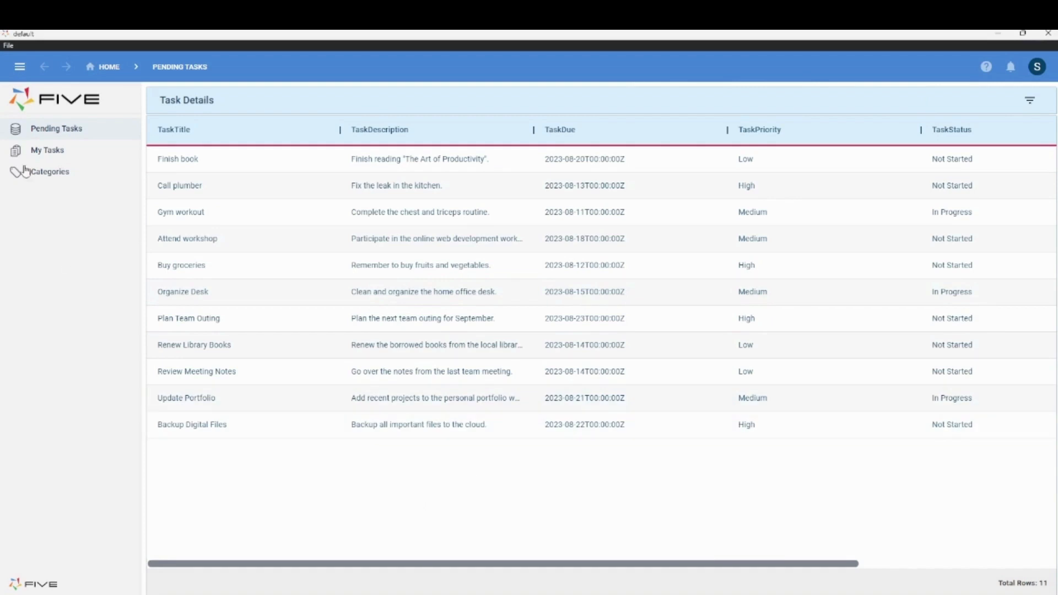
{"action": "left_click", "coordinate": [40, 158]}
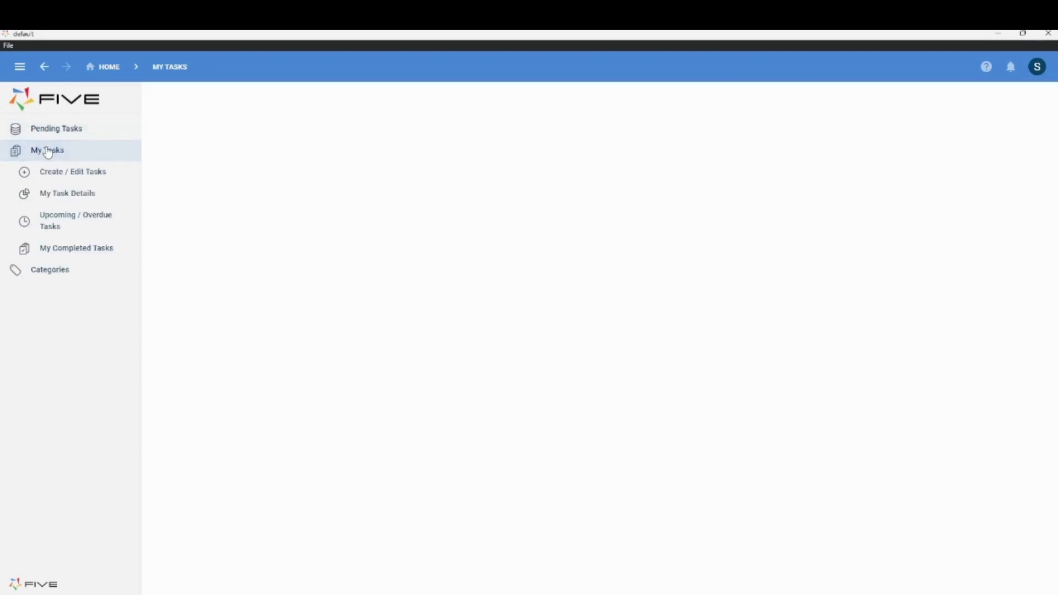
{"action": "left_click", "coordinate": [92, 176]}
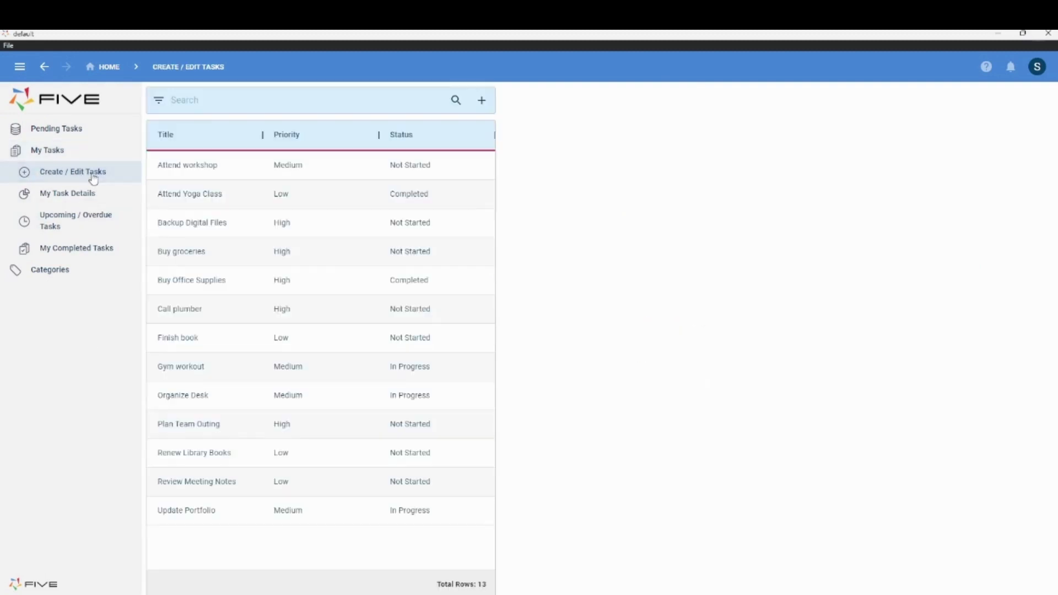
{"action": "left_click", "coordinate": [55, 198]}
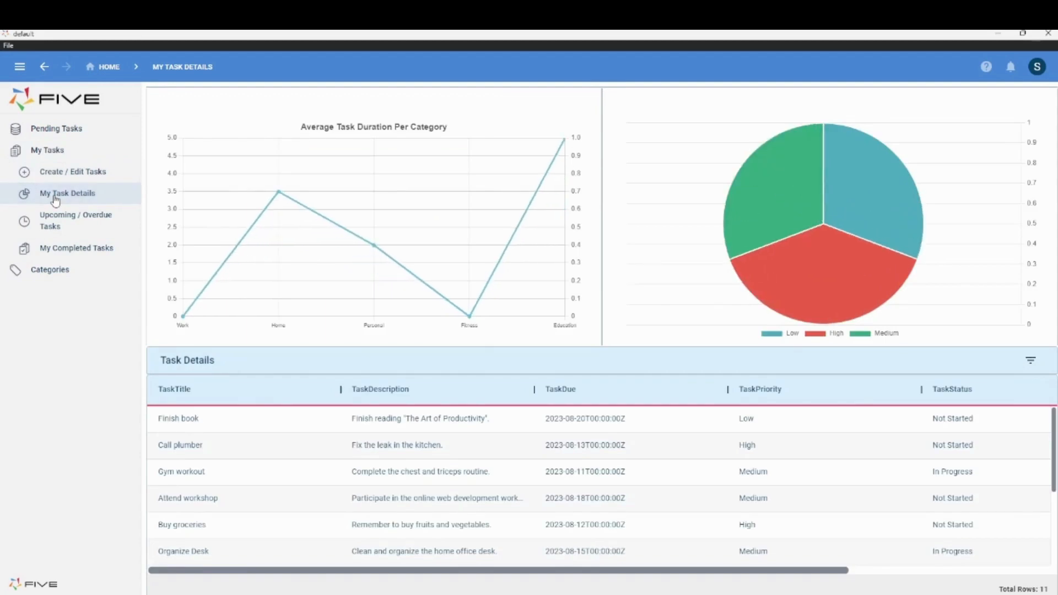
{"action": "left_click", "coordinate": [78, 226]}
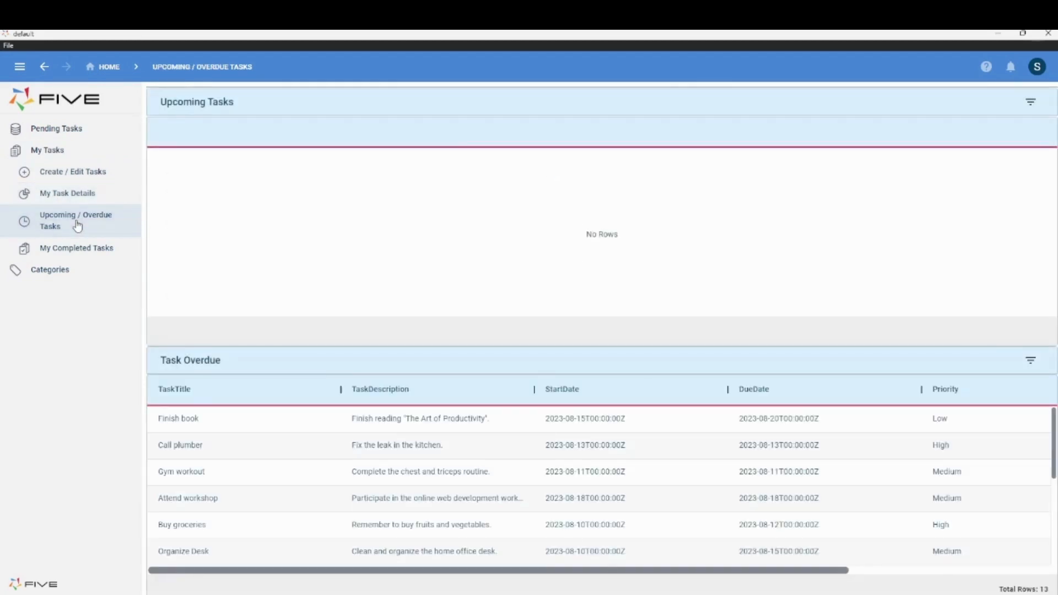
{"action": "left_click", "coordinate": [90, 249]}
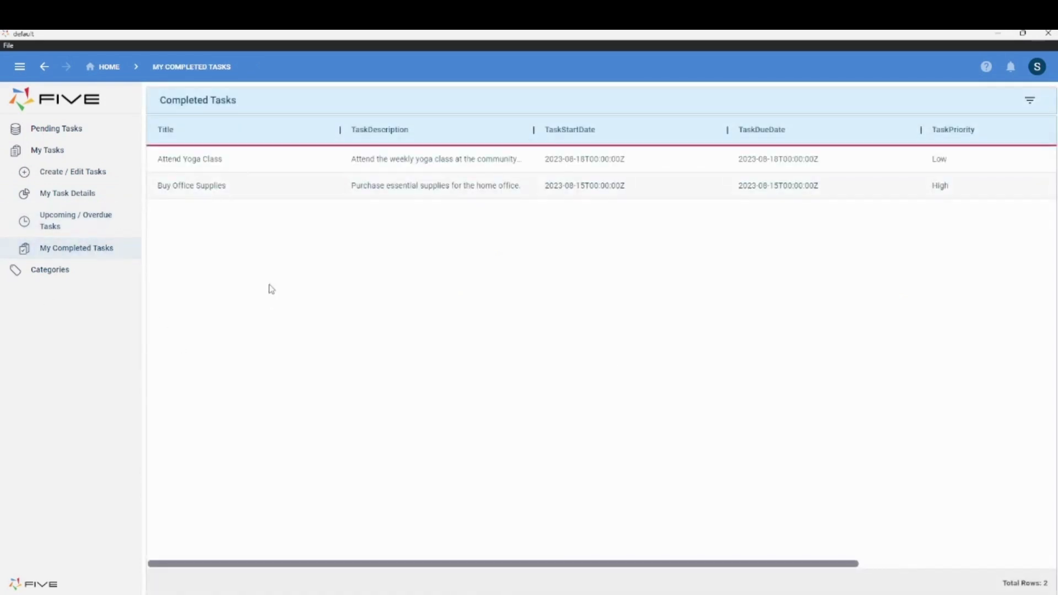
View the Category Details, Add/Delete Categories and All Uncategorised Tasks pages under Categories
{"action": "left_click", "coordinate": [39, 272]}
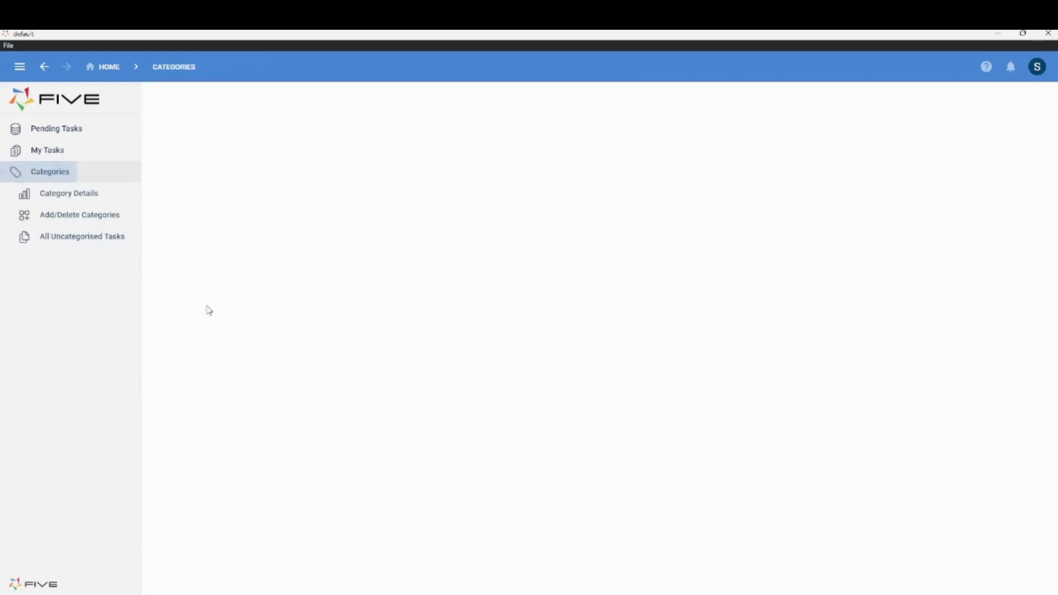
{"action": "left_click", "coordinate": [54, 204]}
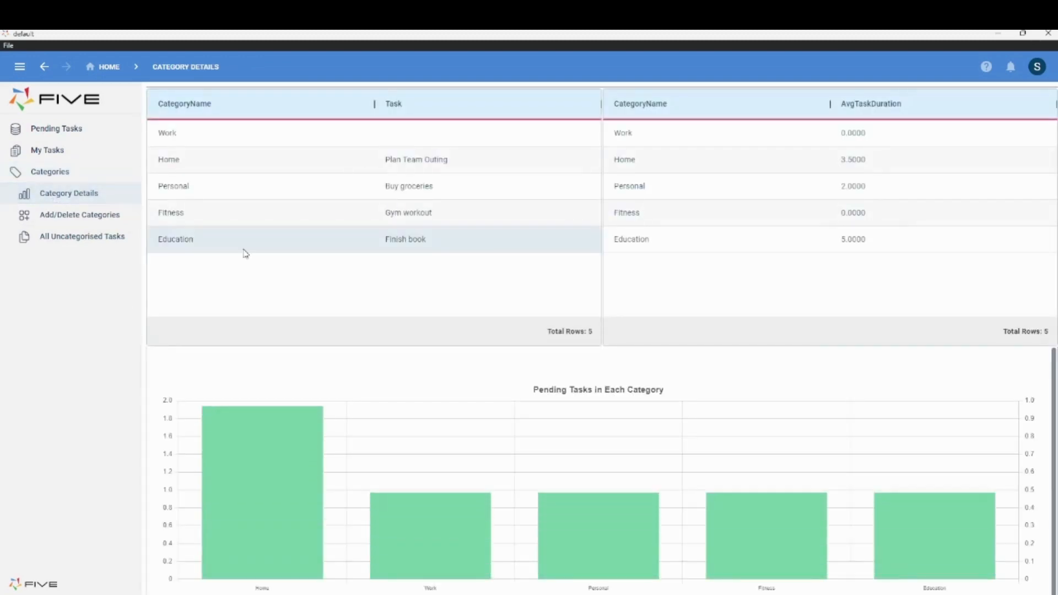
{"action": "left_click", "coordinate": [51, 218]}
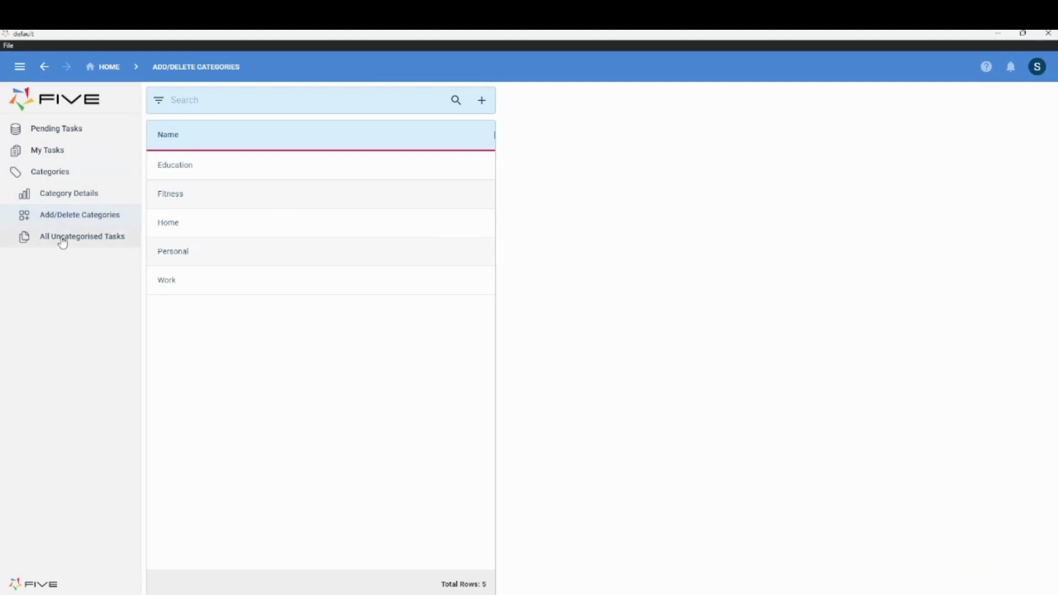
{"action": "left_click", "coordinate": [62, 240]}
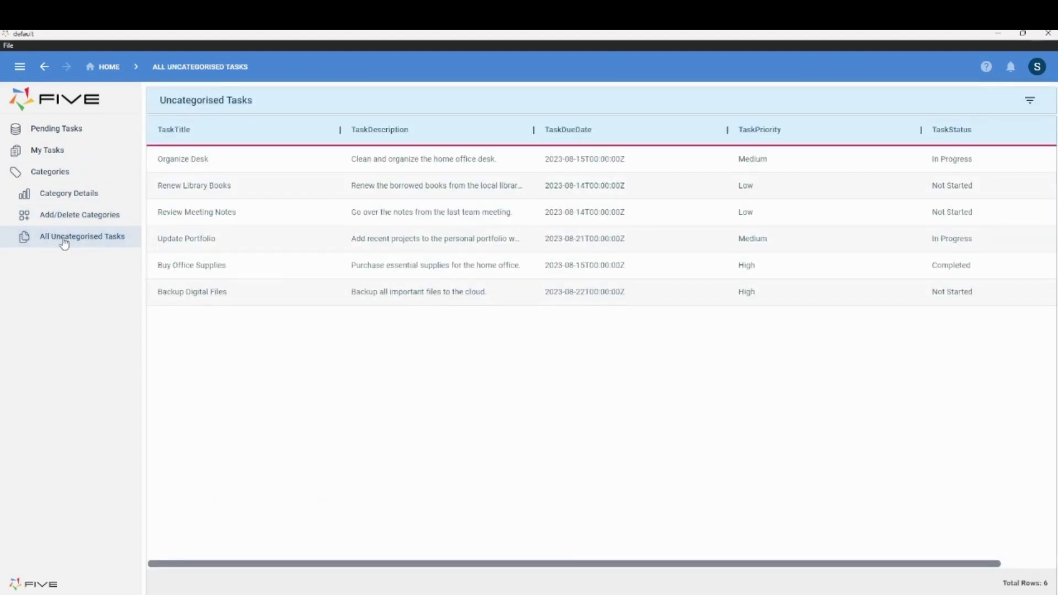